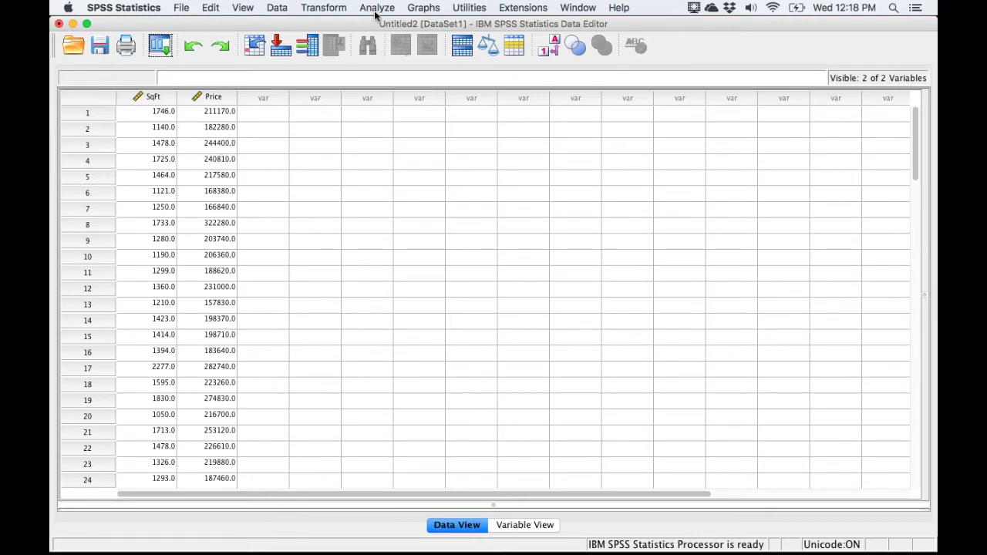
Run Compare Means with Price as dependent, SqFt as independent, and Test for linearity checked.
left_click(376, 9)
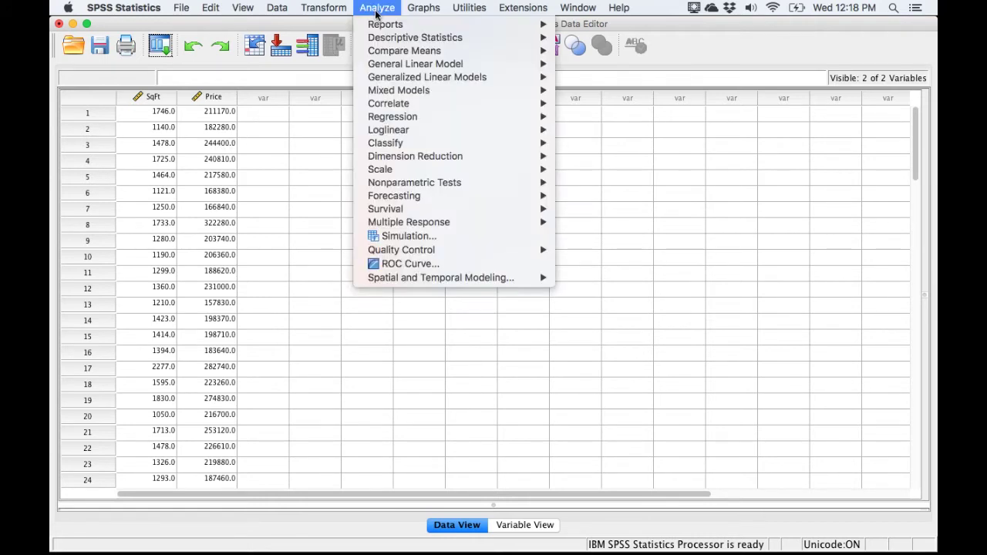
mouse_move(390, 54)
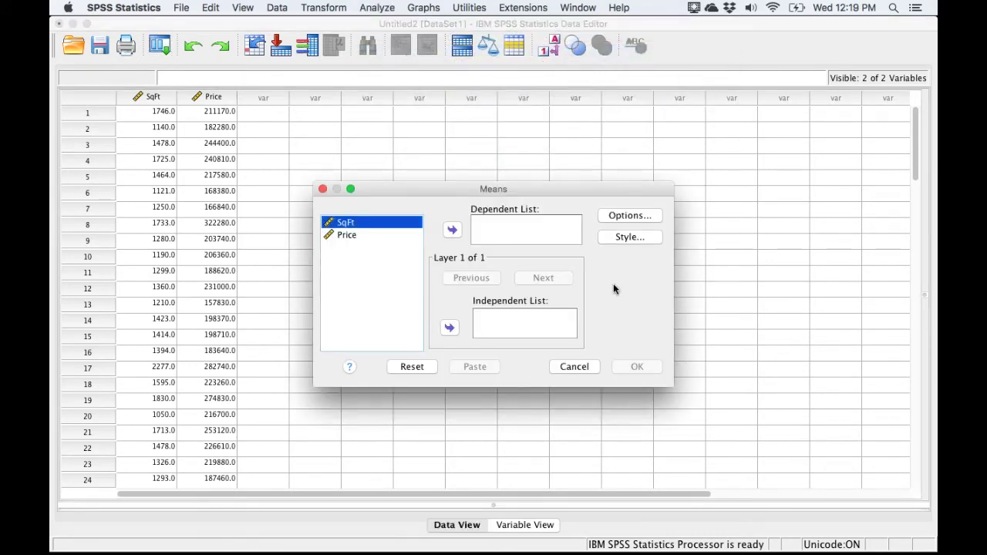
left_click(625, 218)
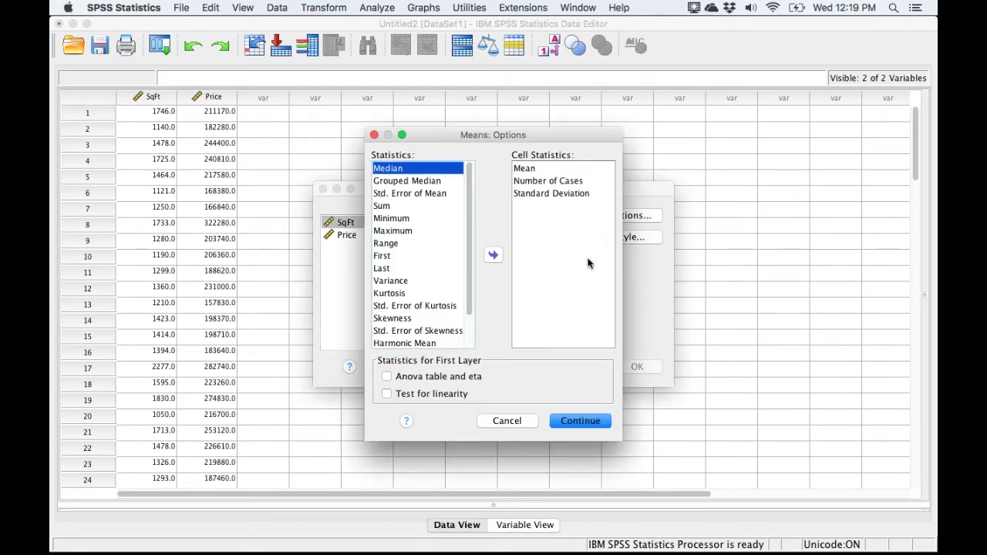
left_click(387, 394)
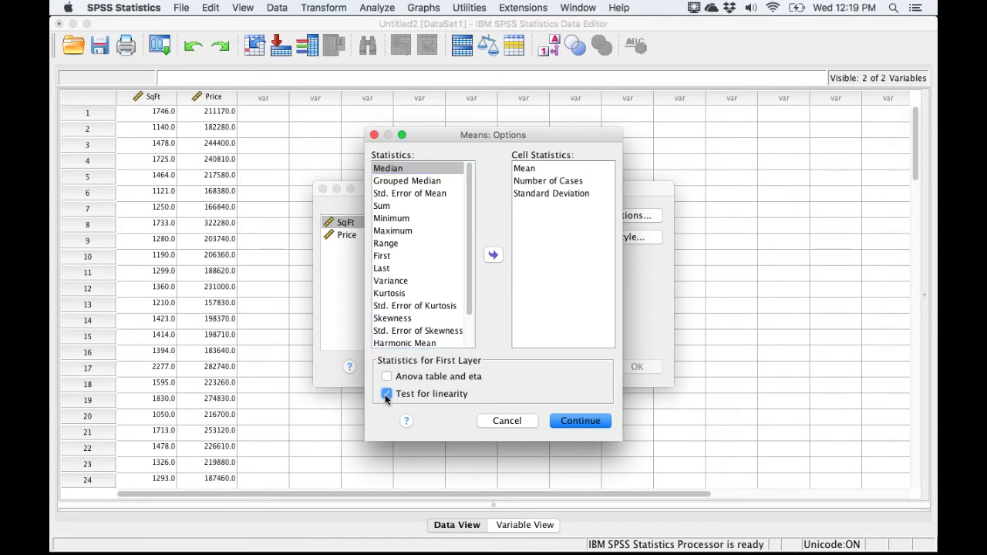
left_click(576, 424)
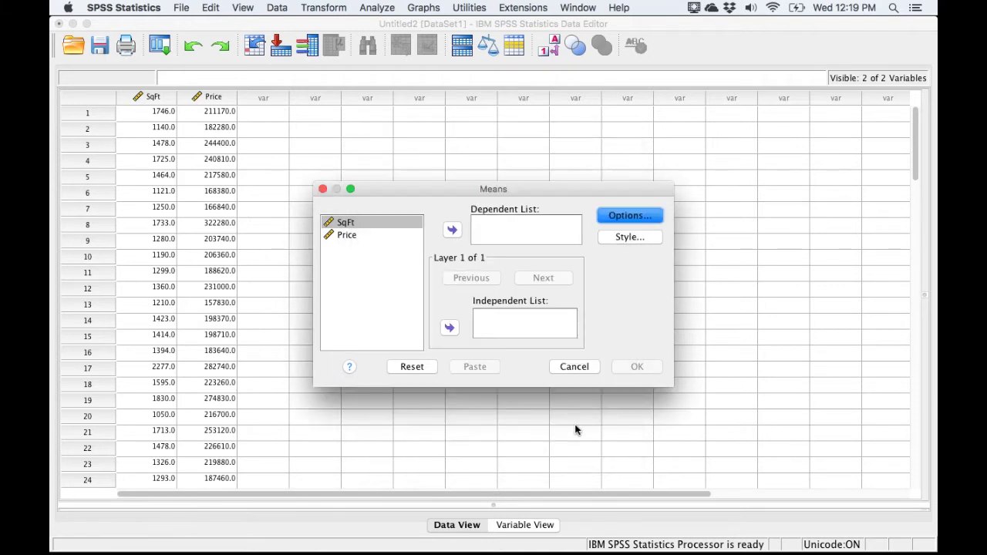
left_click(344, 235)
left_click(453, 230)
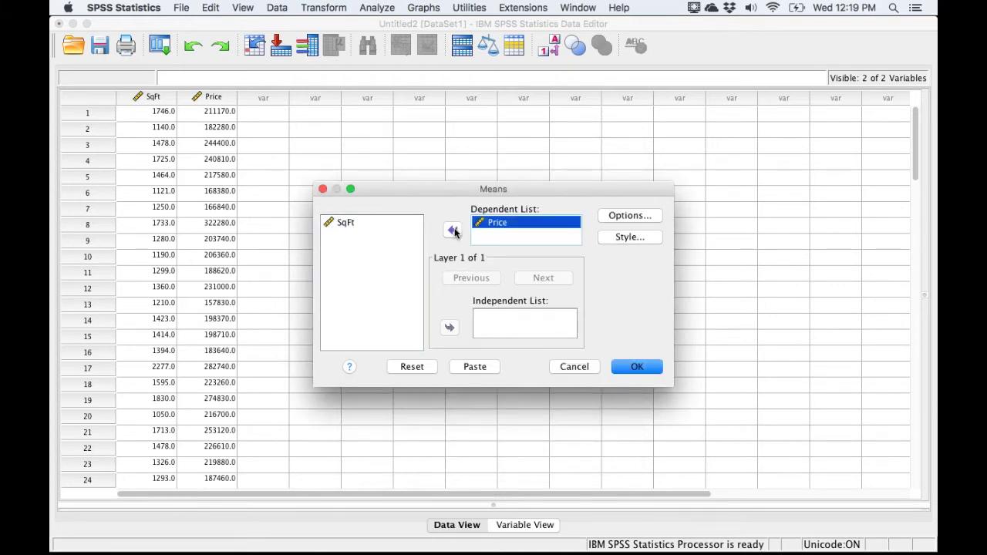
left_click(348, 225)
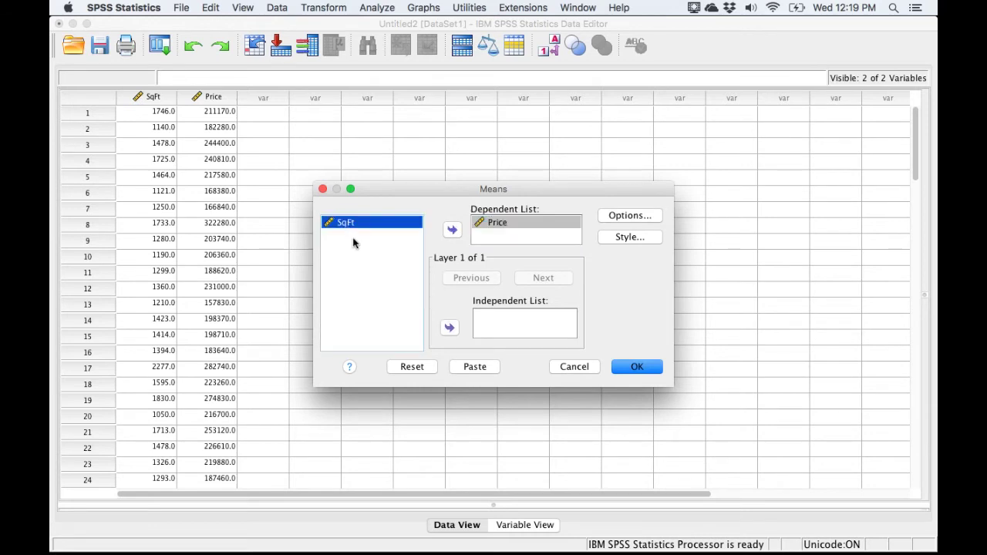
left_click(449, 329)
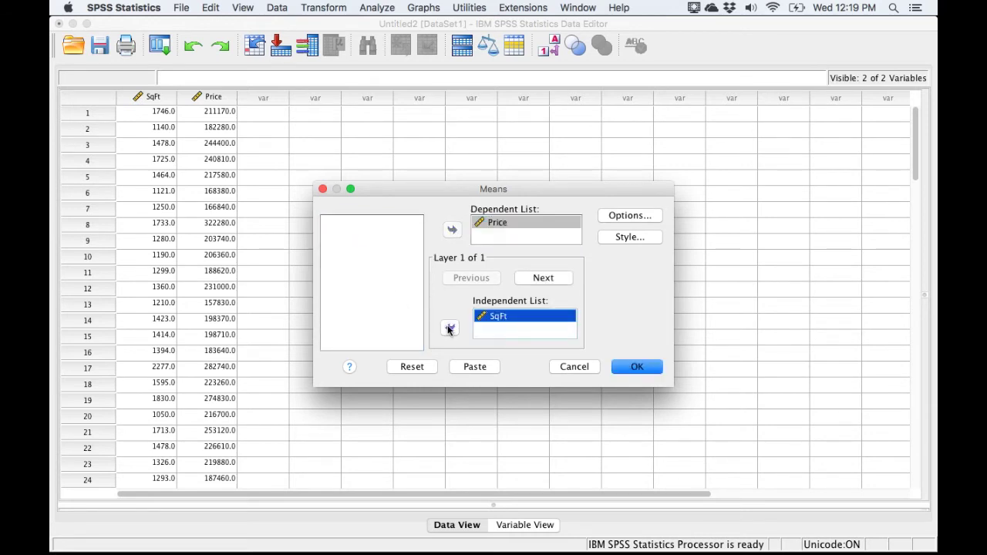
left_click(626, 369)
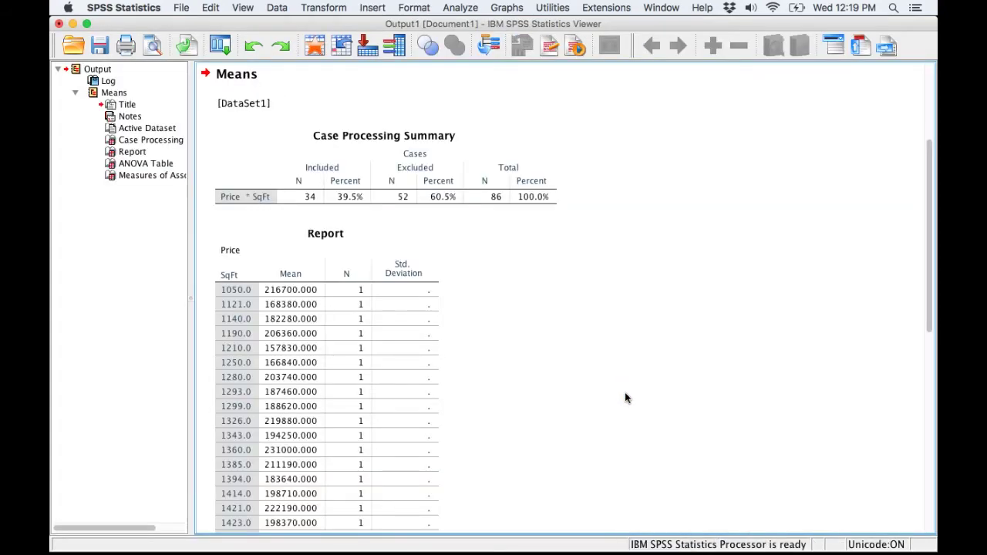
Scroll to the ANOVA table and Measures of Association, then return to the house data.
scroll(626, 393, "down", 10)
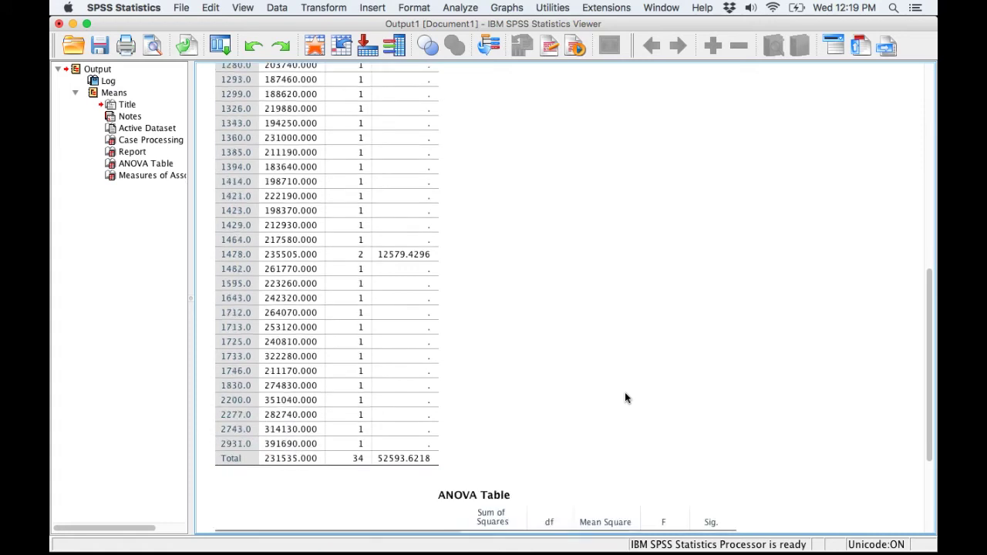
scroll(624, 397, "down", 5)
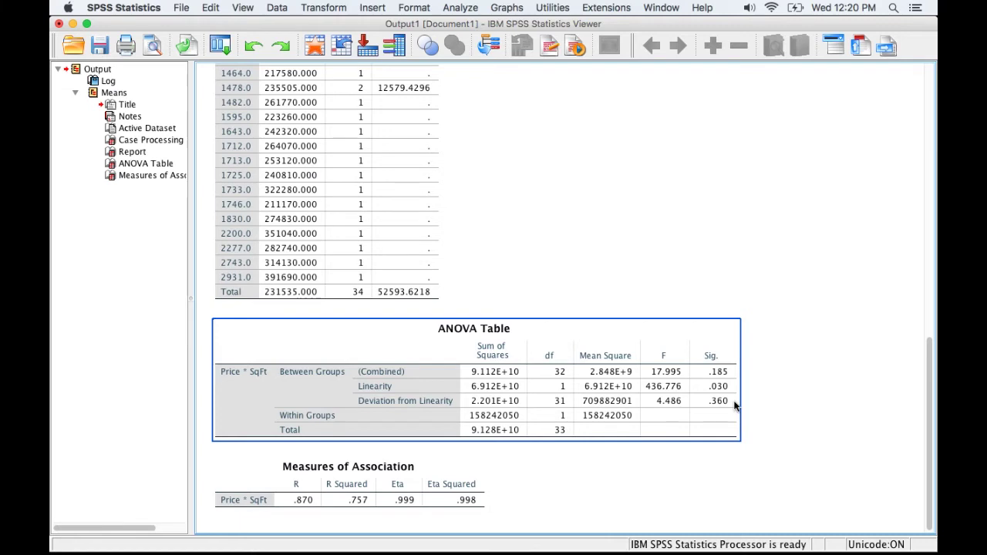
key("super+grave")
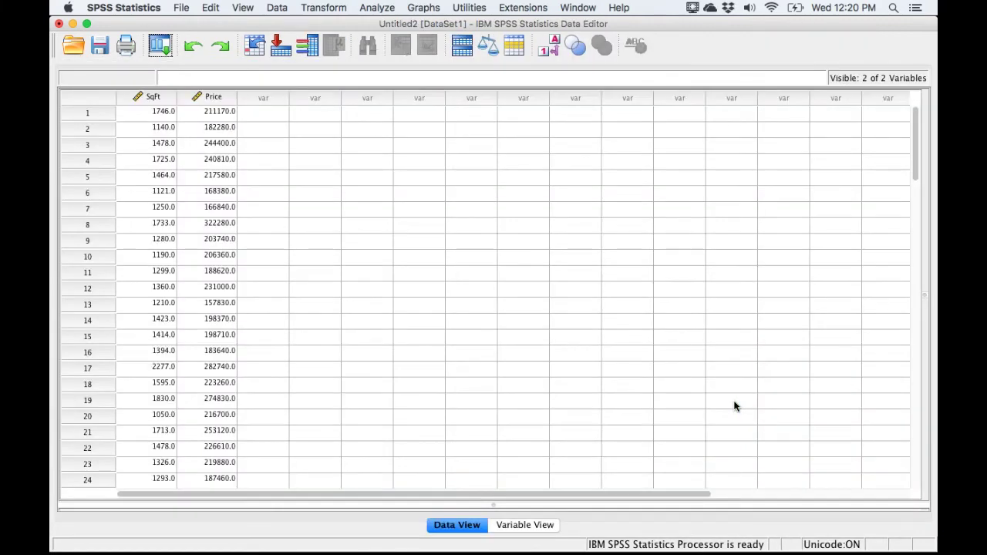
Set up Linear Regression with Price as the dependent and SqFt as the independent variable.
left_click(378, 8)
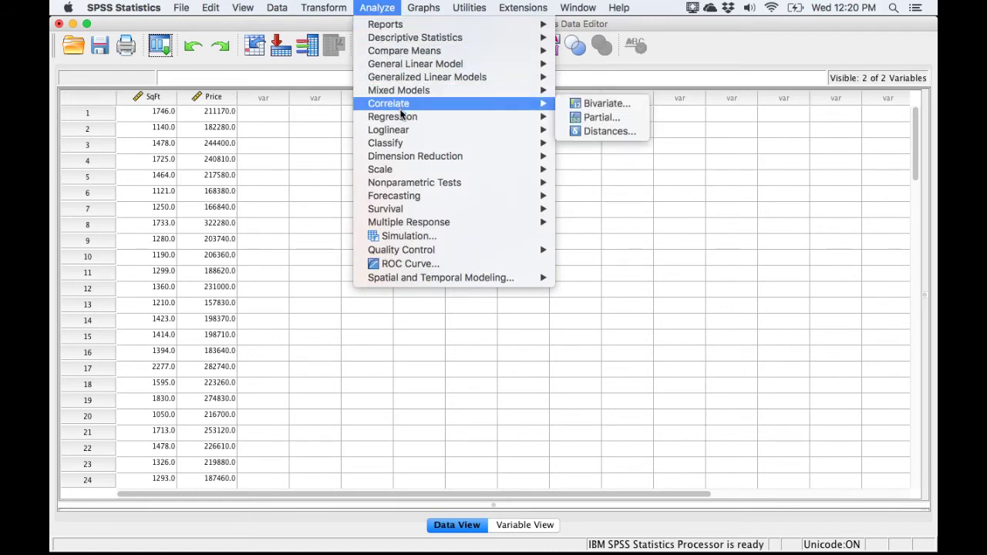
mouse_move(424, 119)
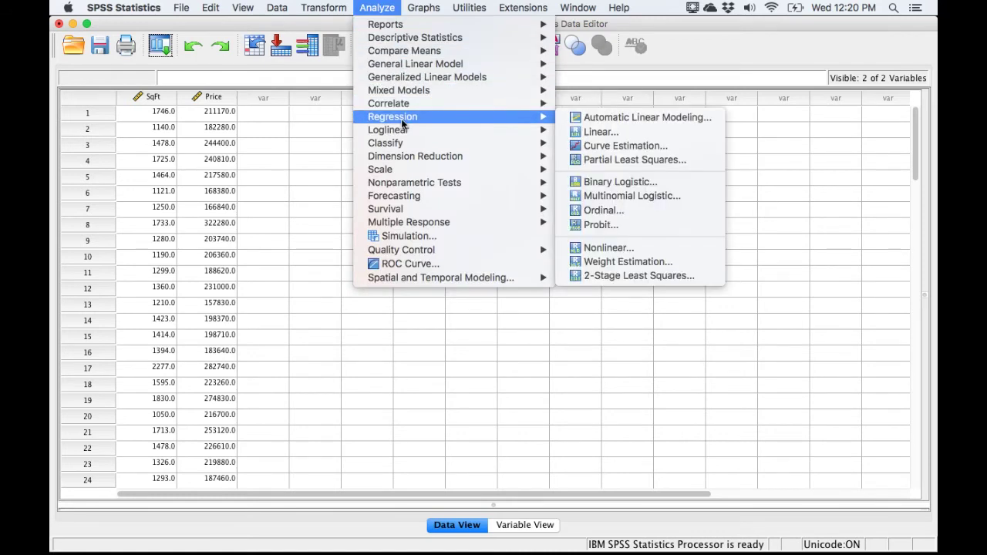
left_click(588, 134)
left_click(327, 188)
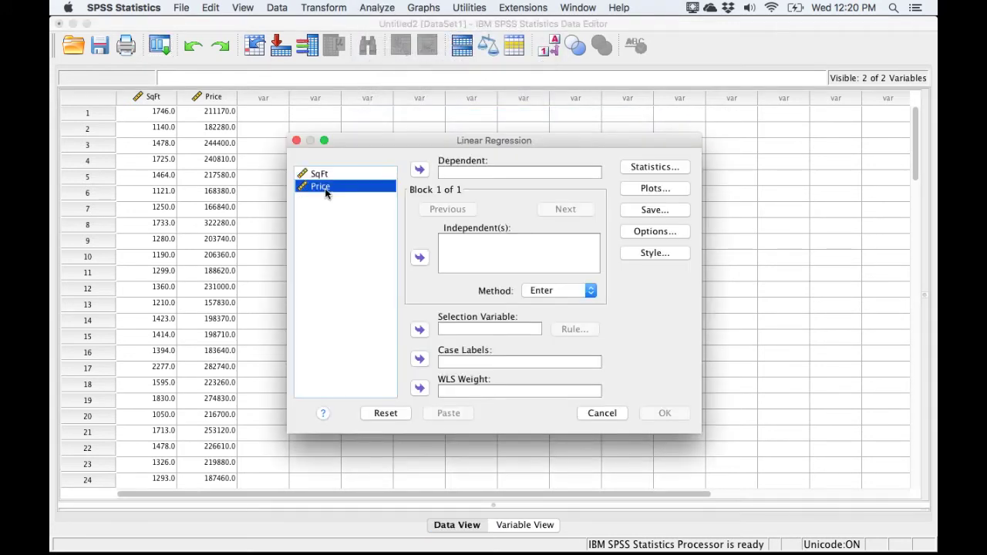
left_click(418, 171)
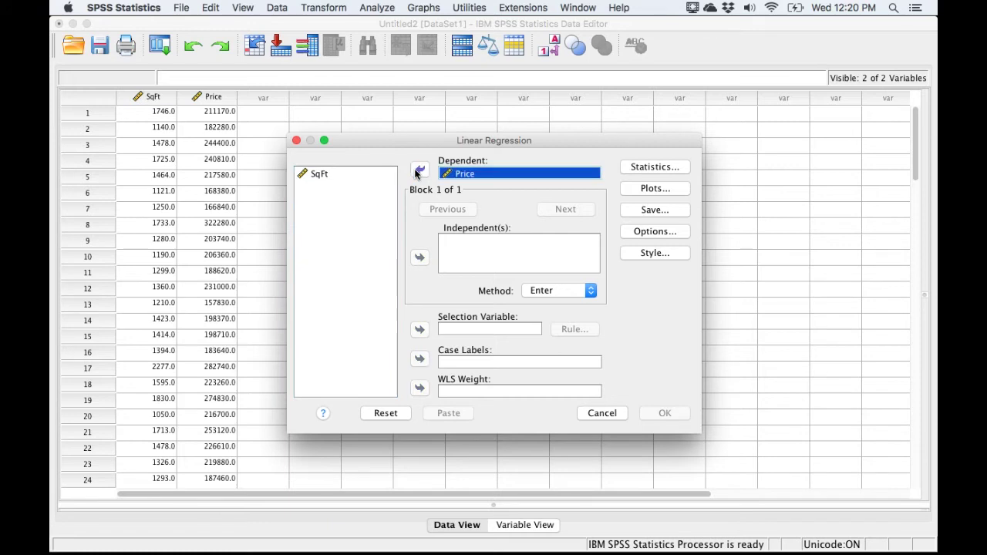
left_click(324, 175)
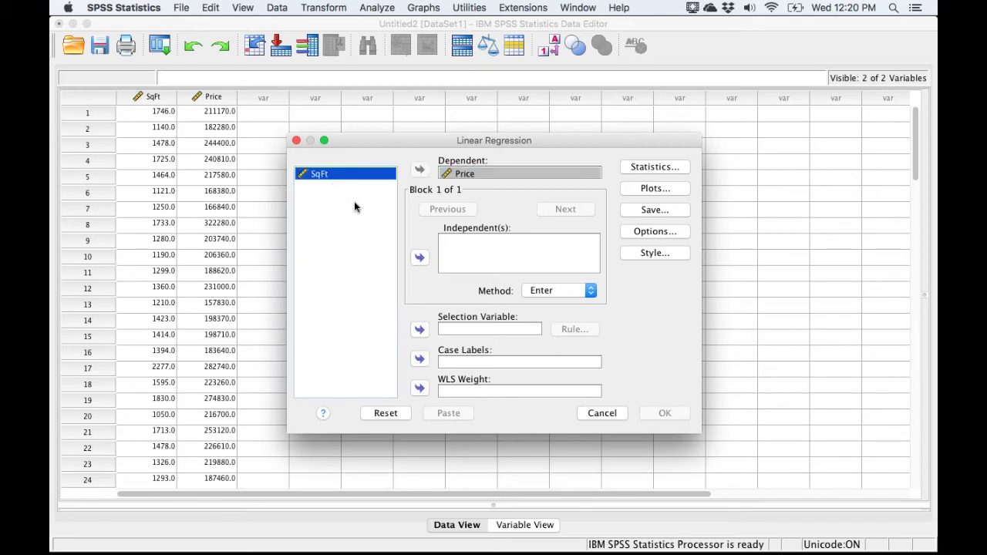
left_click(420, 265)
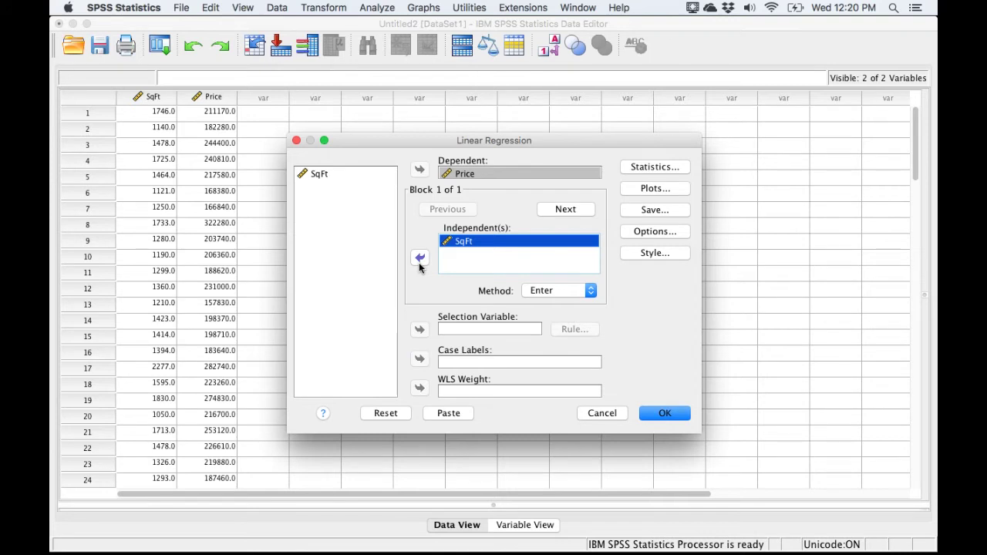
left_click(645, 169)
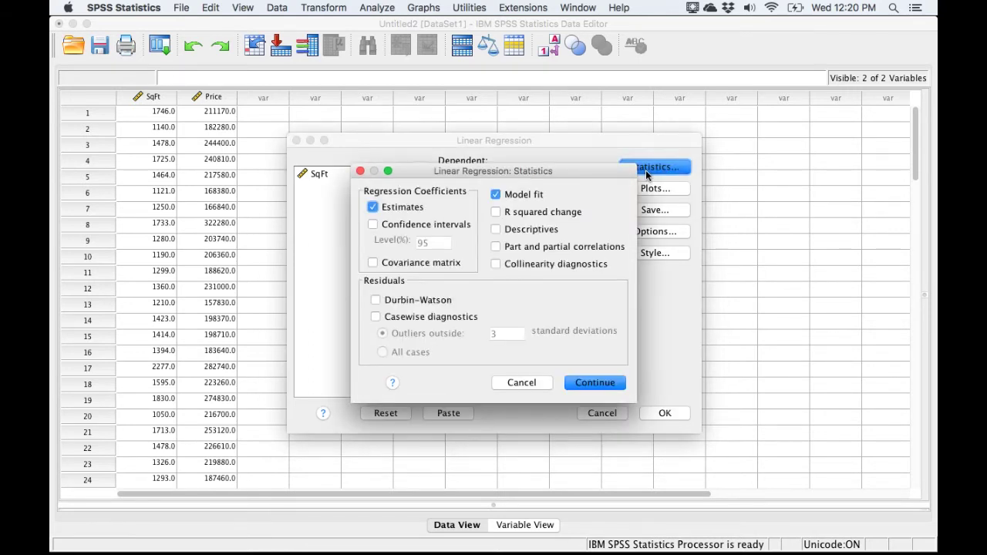
Add confidence intervals, Durbin-Watson and casewise diagnostics to the regression statistics.
left_click(374, 227)
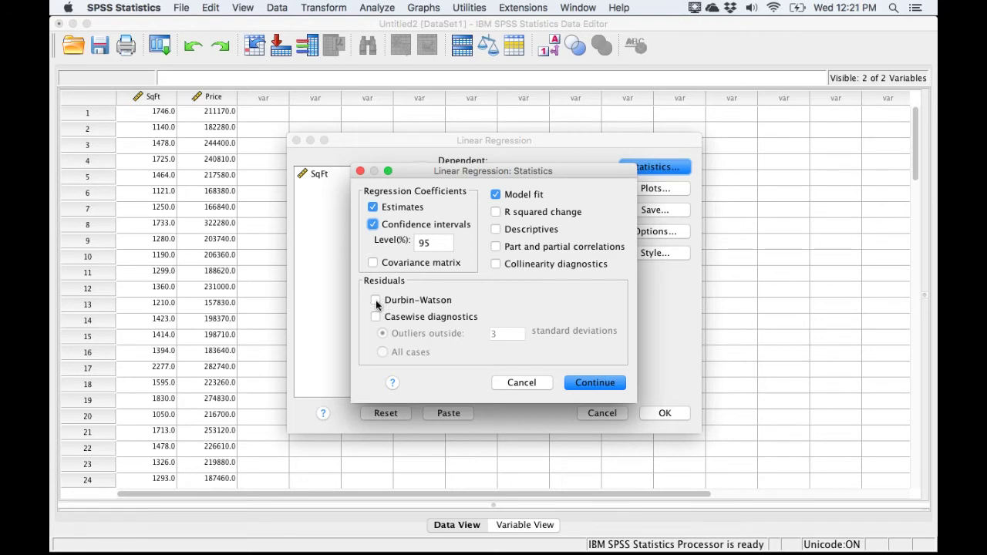
left_click(375, 300)
left_click(376, 318)
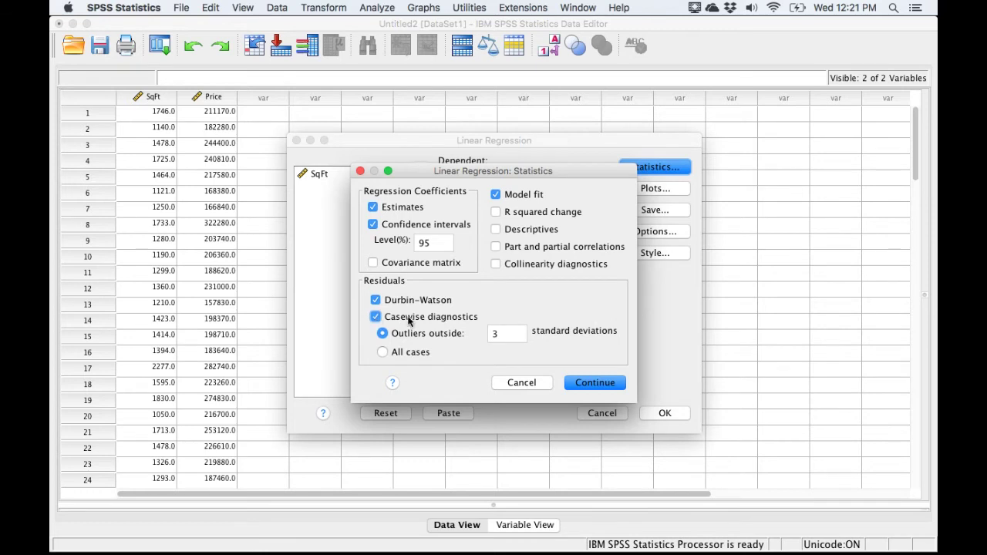
left_click(592, 384)
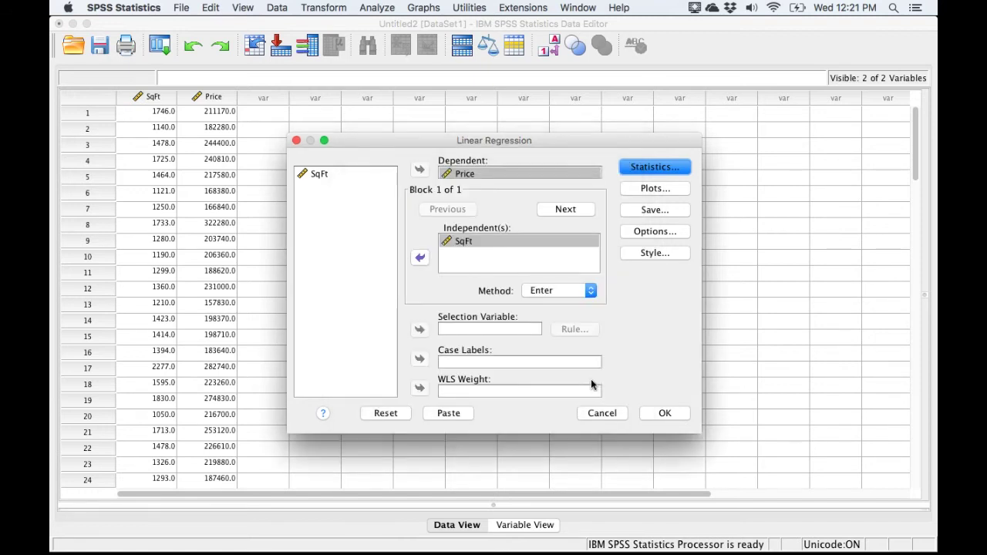
Plot *ZPRED (Y) against *ZRESID (X) with a residual histogram, then run the regression.
left_click(648, 191)
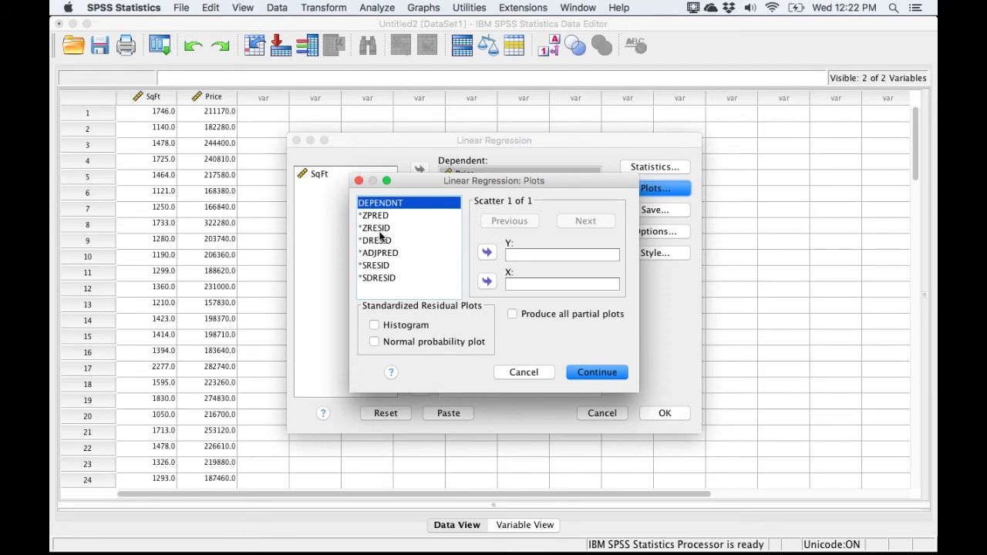
left_click(380, 229)
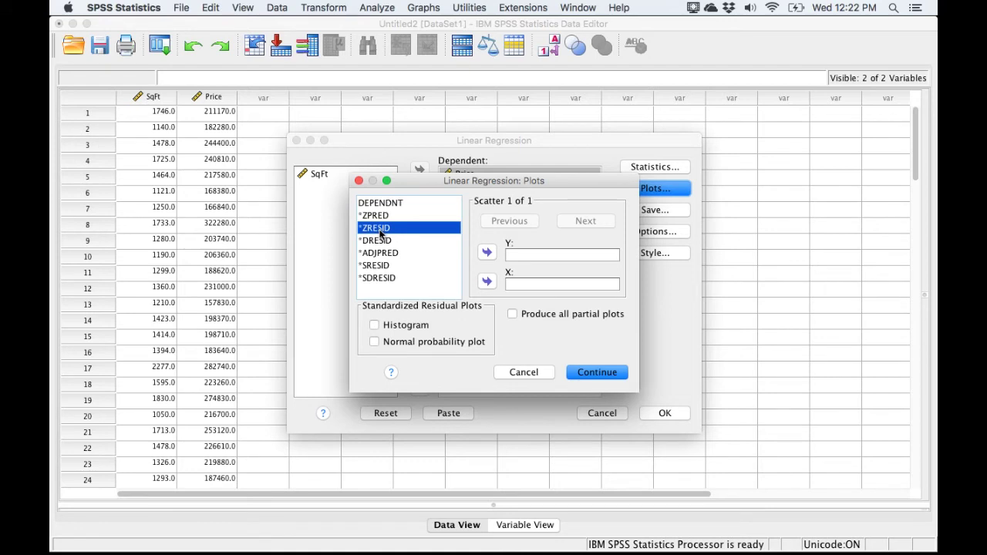
left_click(486, 283)
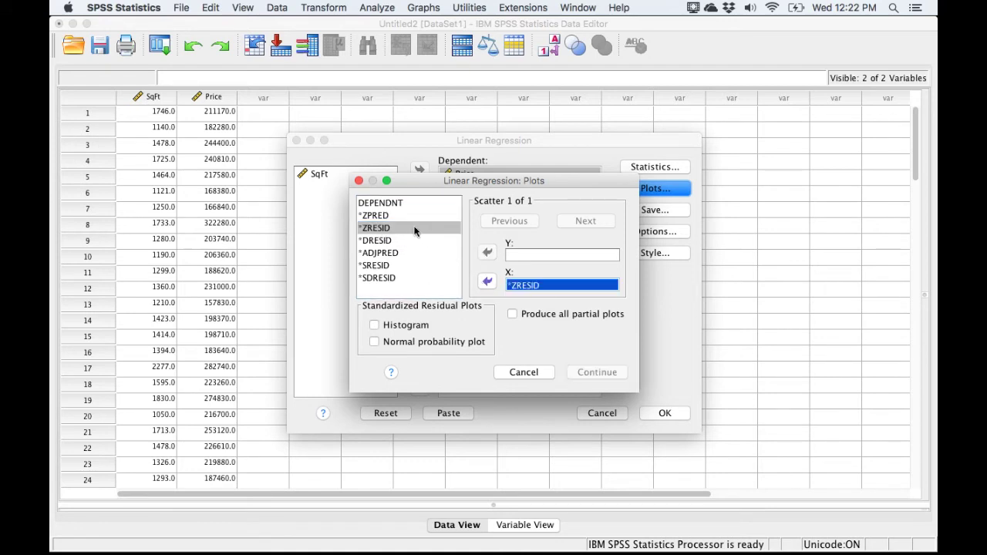
left_click(377, 216)
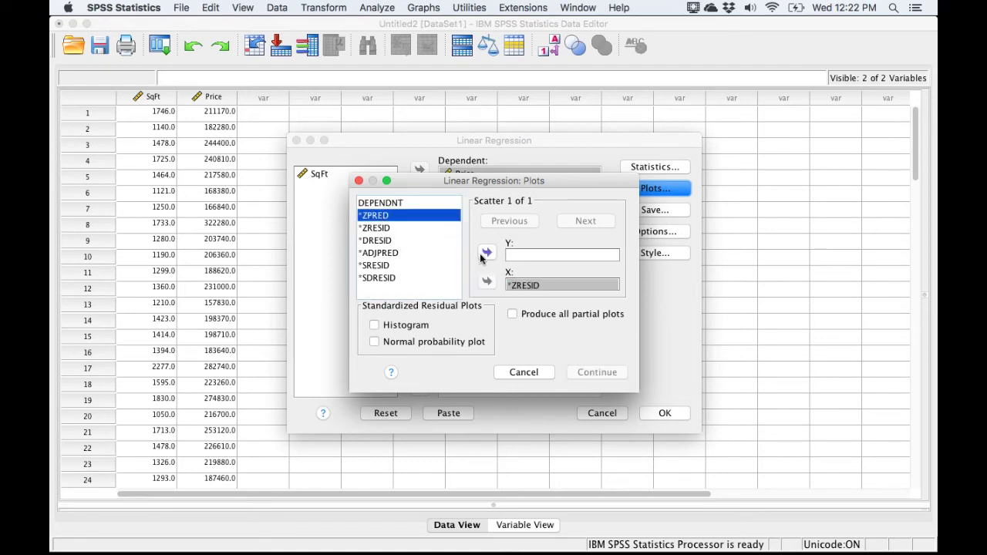
left_click(486, 253)
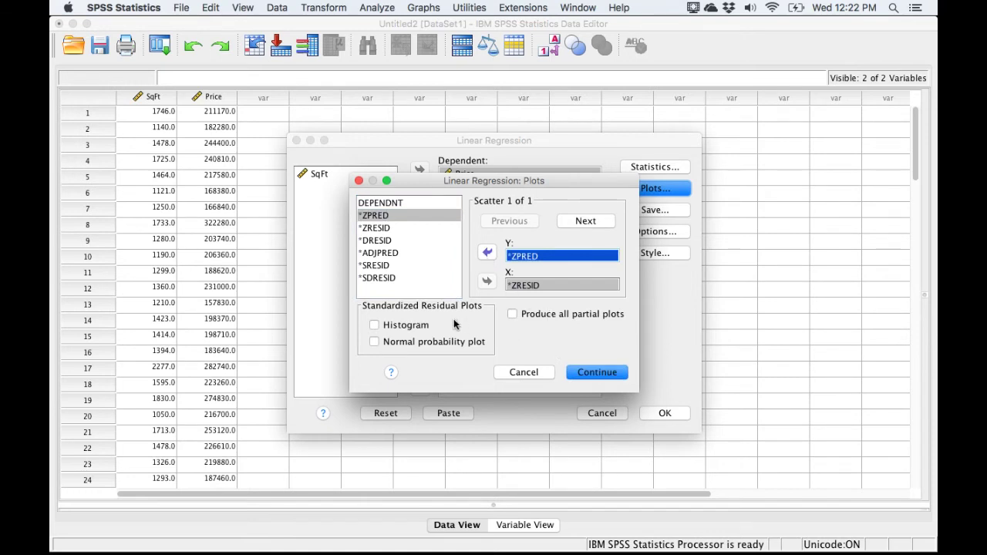
left_click(375, 325)
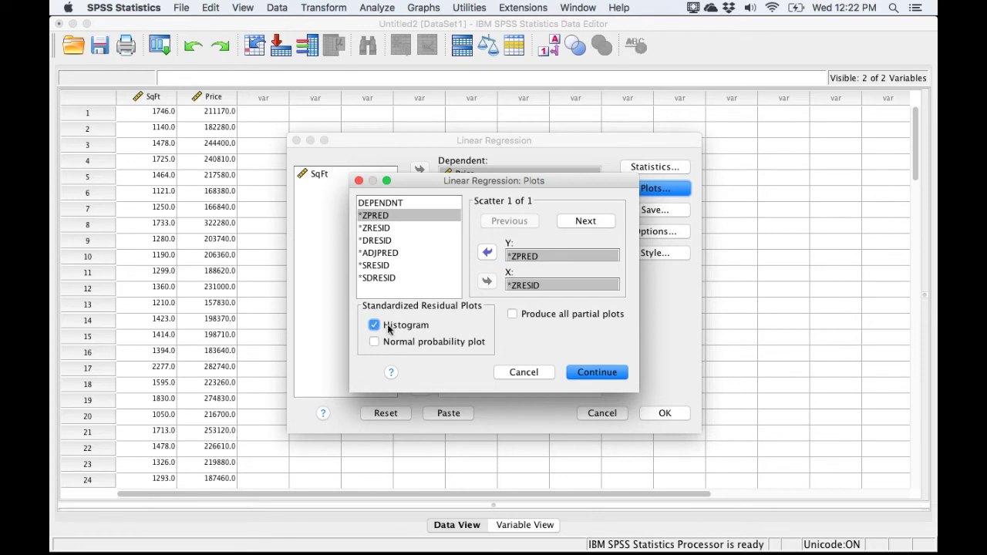
left_click(597, 374)
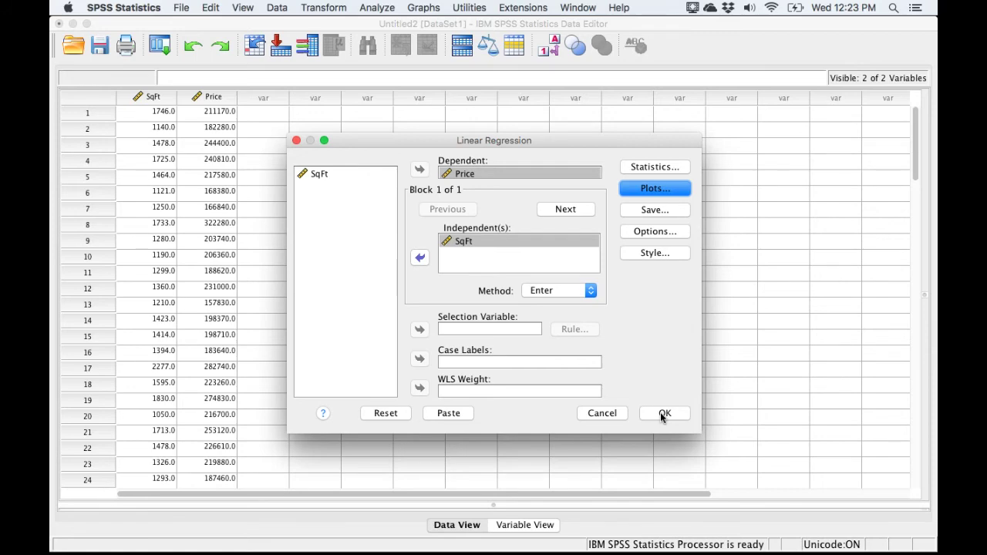
left_click(661, 414)
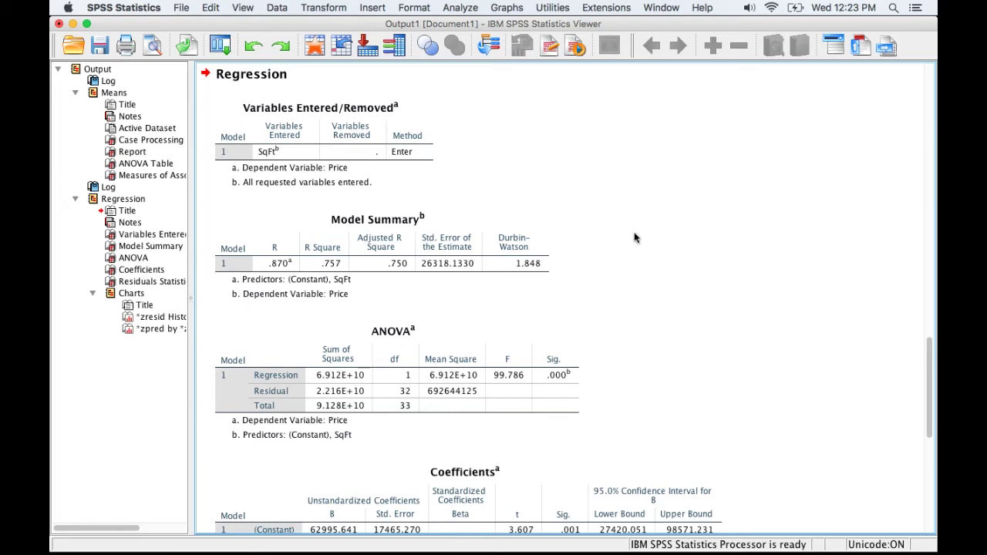
Select the Model Summary table and scroll down to the coefficients and ANOVA results.
left_click(509, 238)
scroll(652, 341, "down", 4)
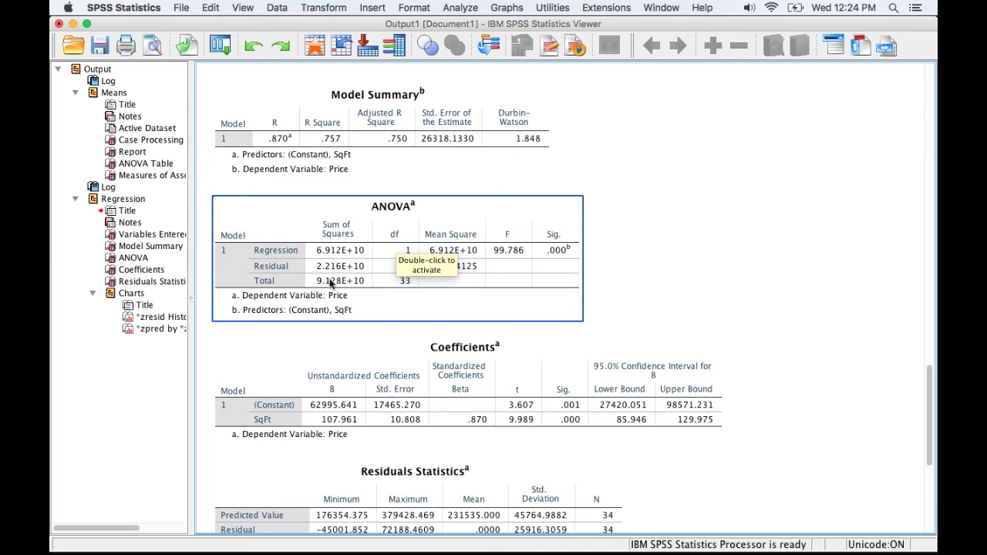
left_click(329, 147)
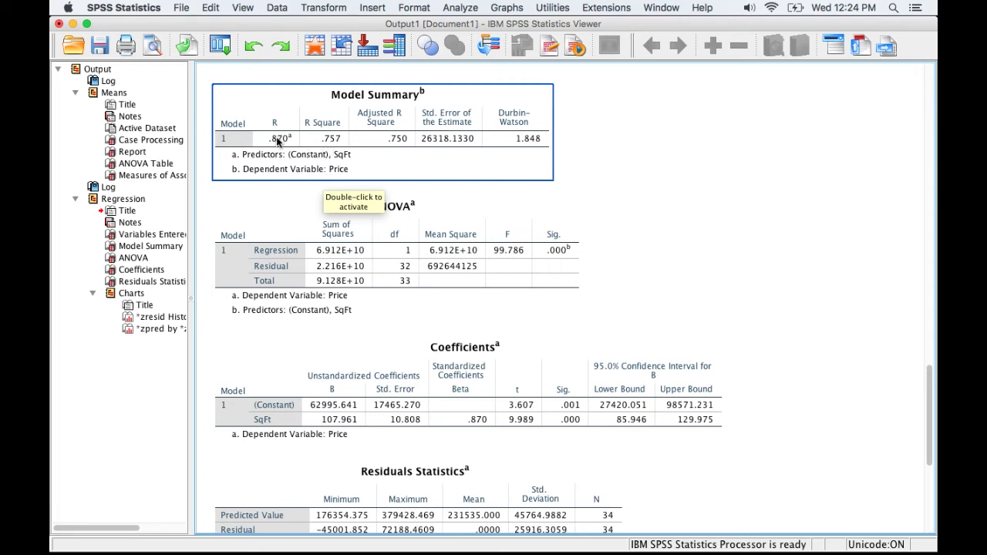
left_click(492, 307)
left_click(687, 346)
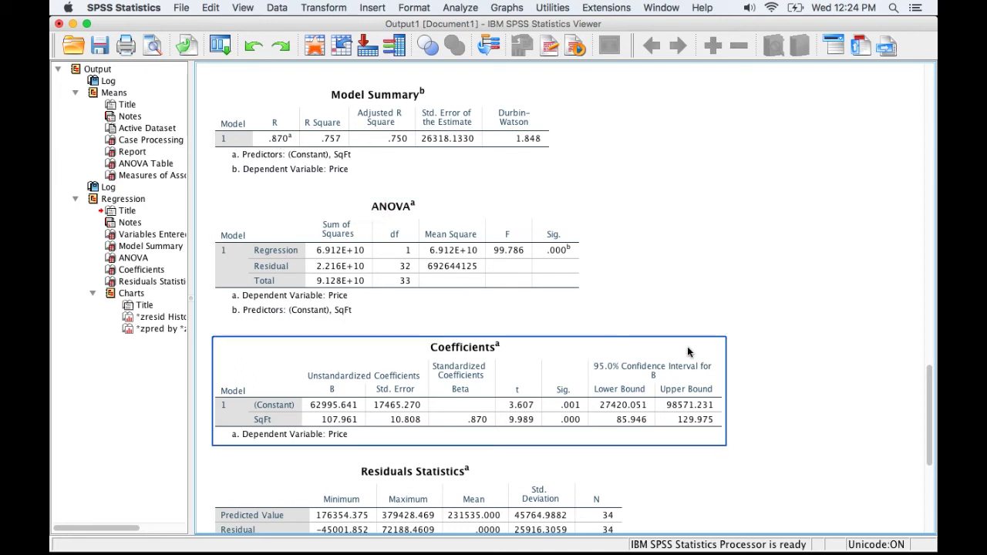
scroll(687, 347, "down", 4)
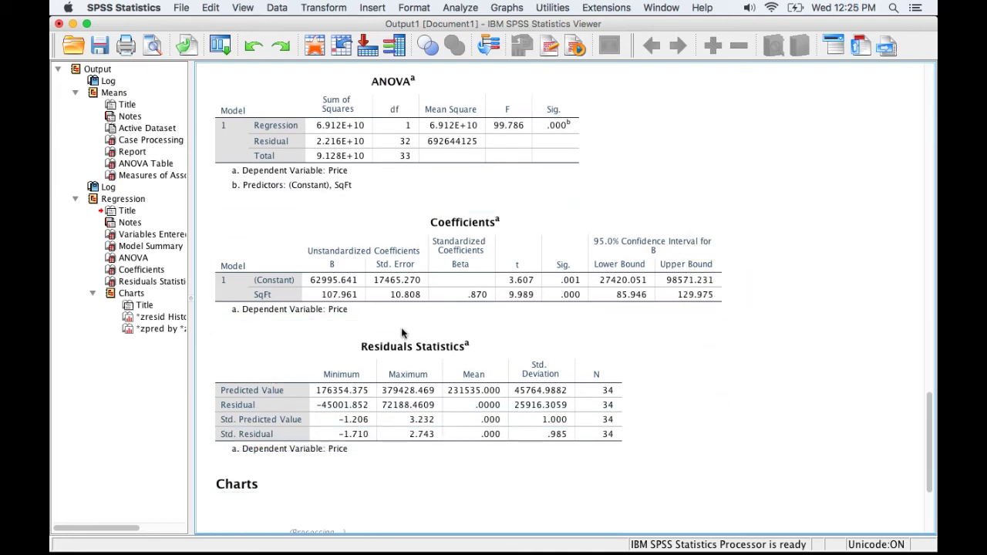
left_click(360, 312)
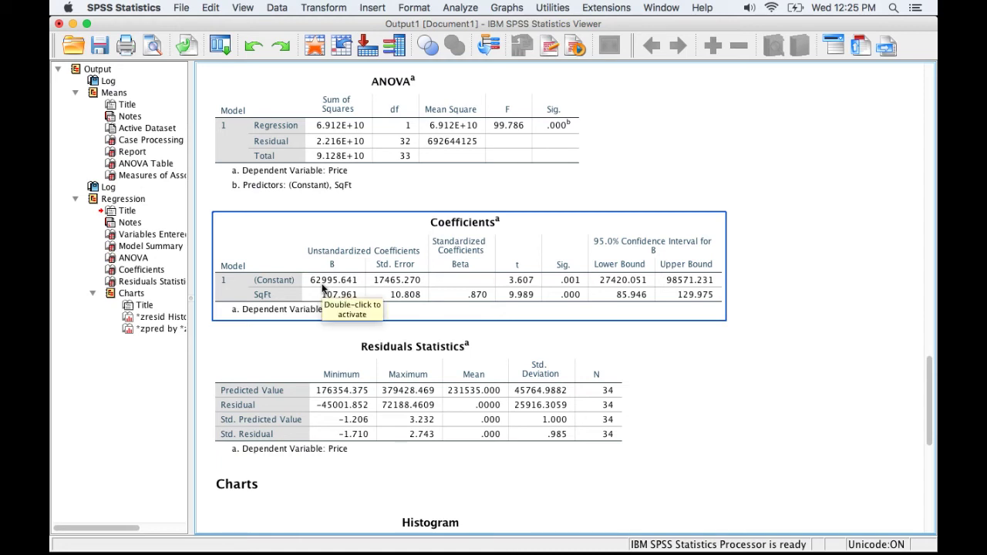
double_click(328, 301)
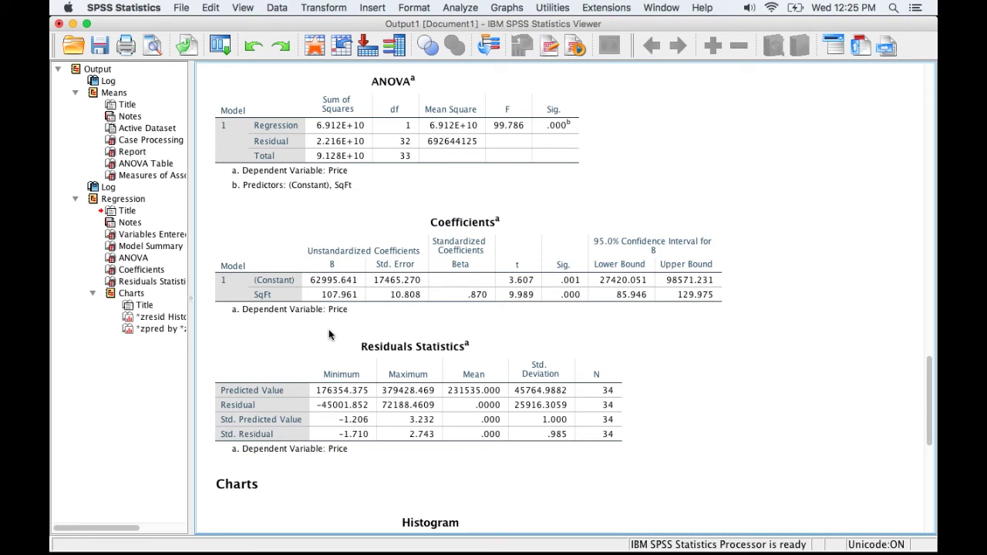
left_click(352, 308)
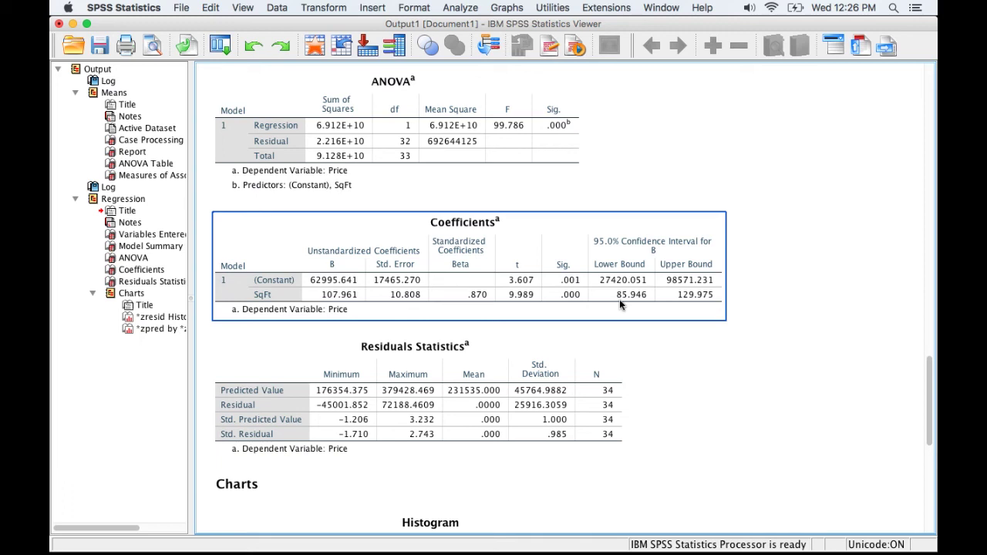
left_click(638, 346)
scroll(660, 420, "down", 5)
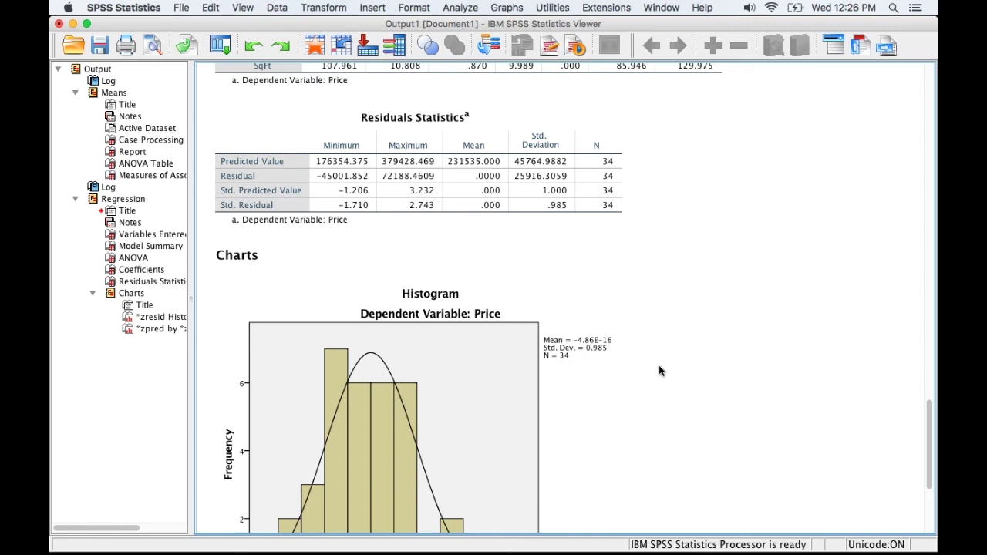
scroll(659, 370, "down", 1)
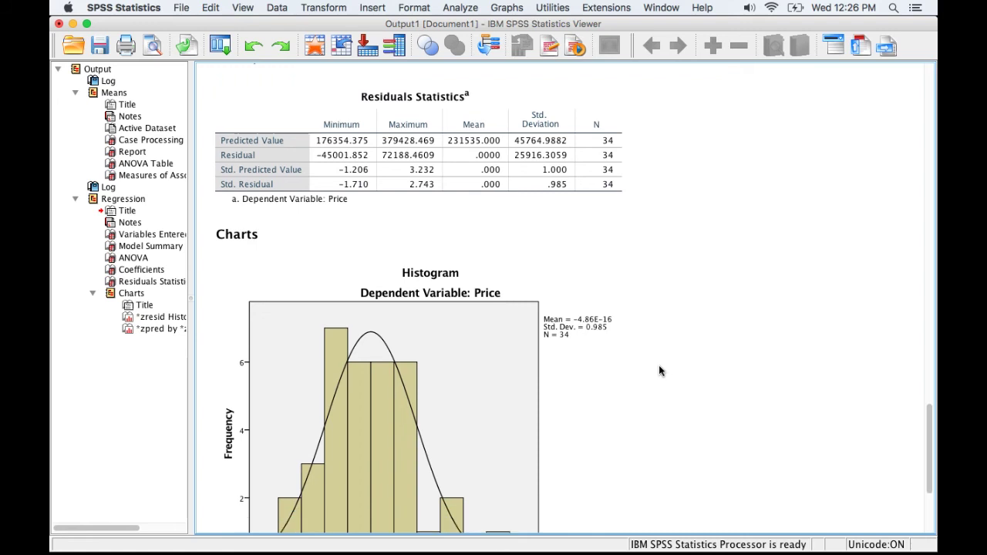
left_click(644, 381)
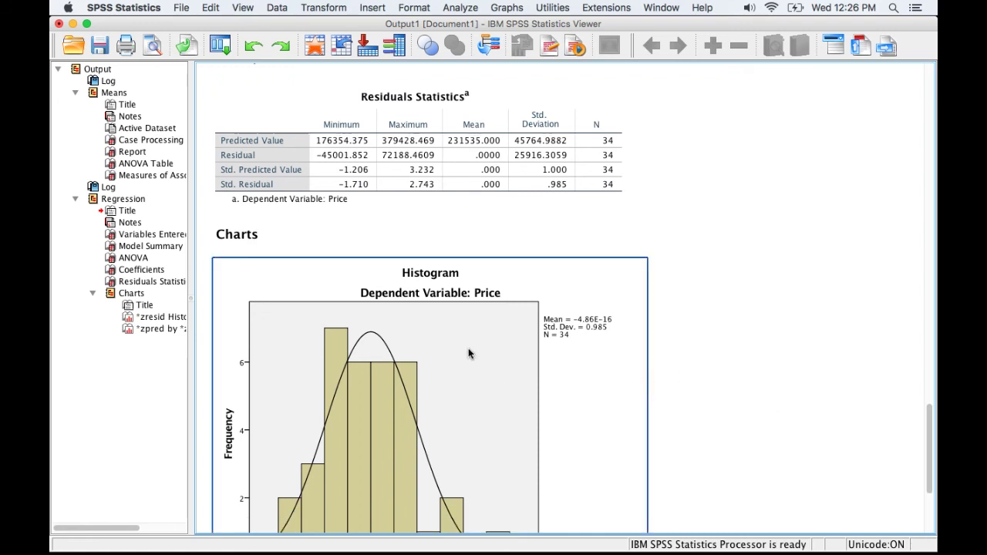
left_click(651, 370)
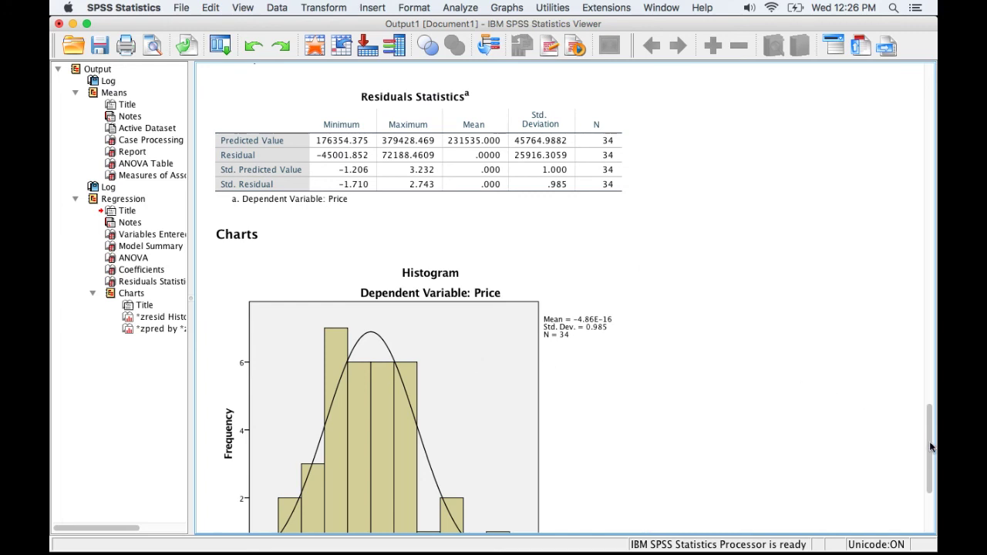
left_click_drag(929, 447, 930, 469)
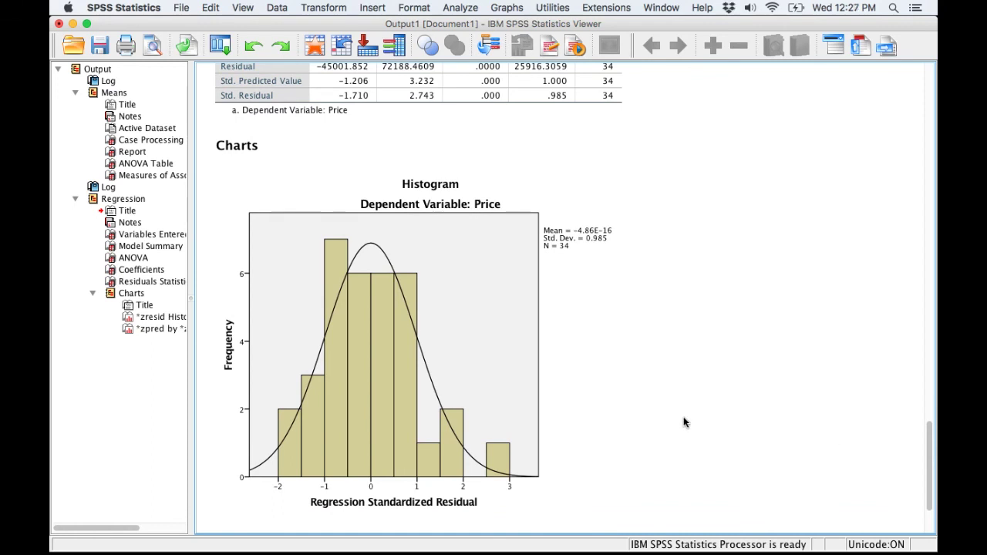
left_click(461, 391)
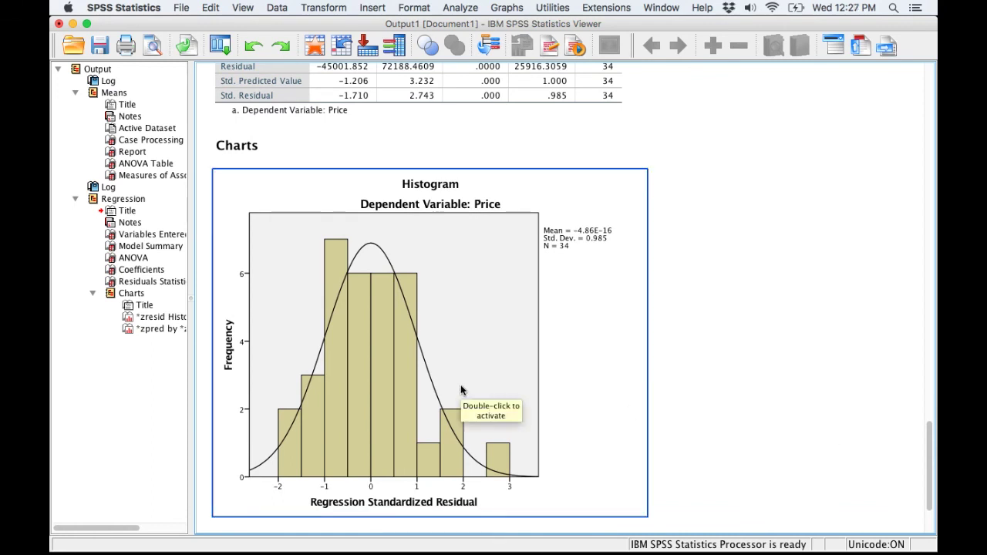
left_click(717, 444)
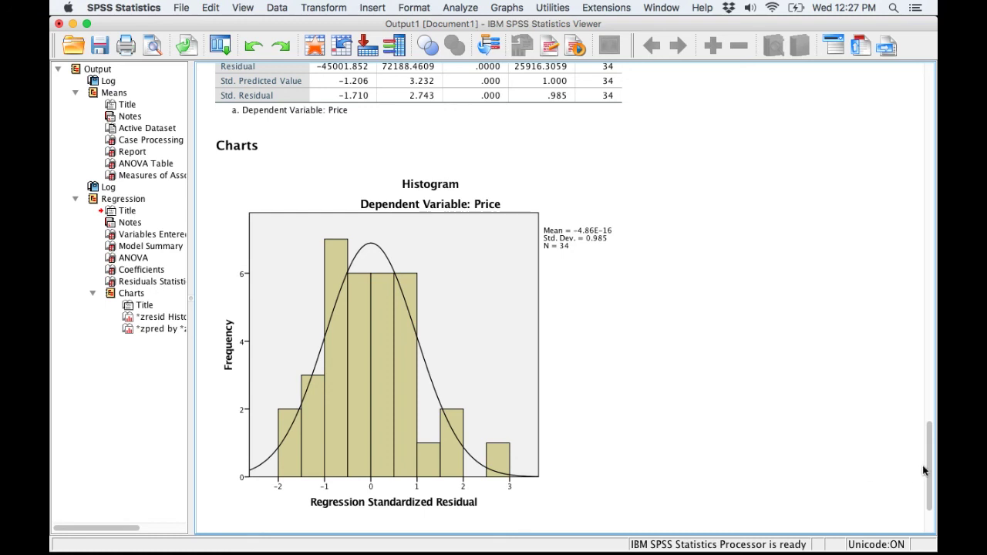
left_click_drag(930, 473, 929, 545)
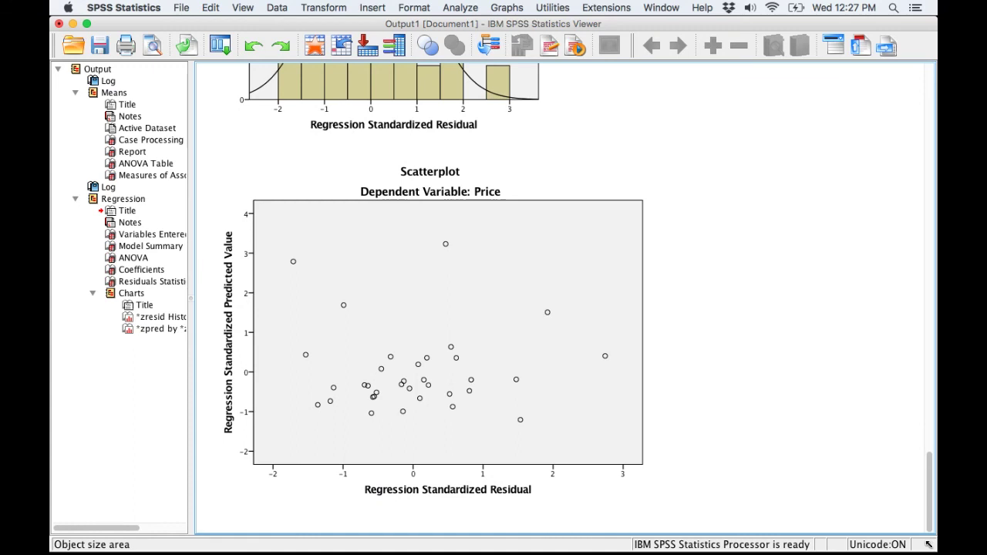
Select the ZPRED by ZRESID scatterplot and bring up its context menu.
left_click(464, 279)
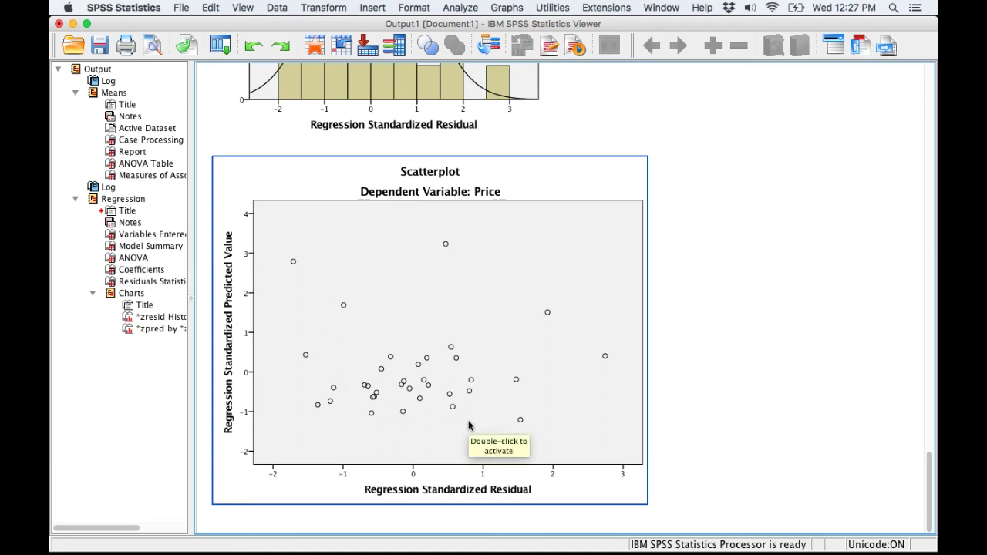
right_click(429, 391)
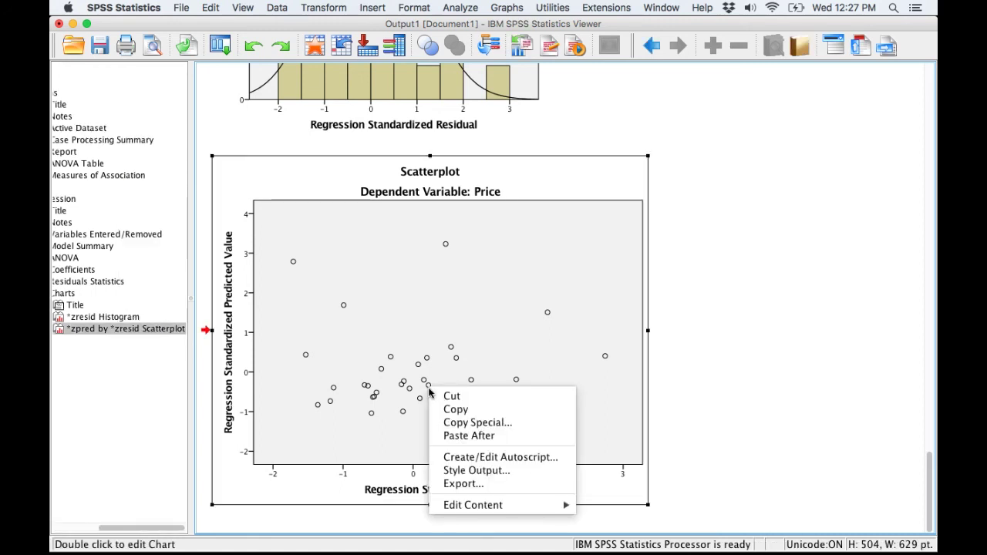
Add a Total fit line in the Chart Editor, giving the flat line y=2.64E-16-1.11E-16*x.
double_click(461, 208)
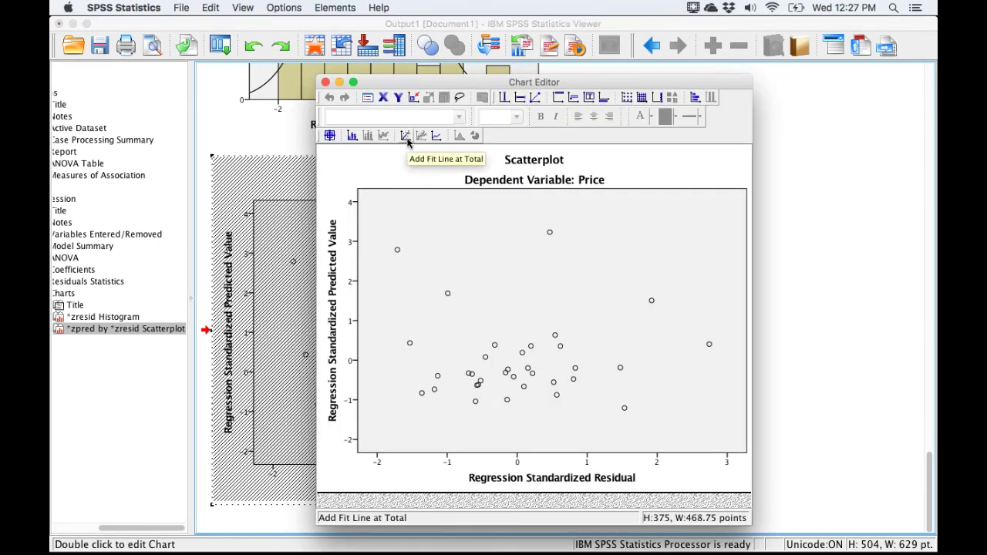
left_click(406, 136)
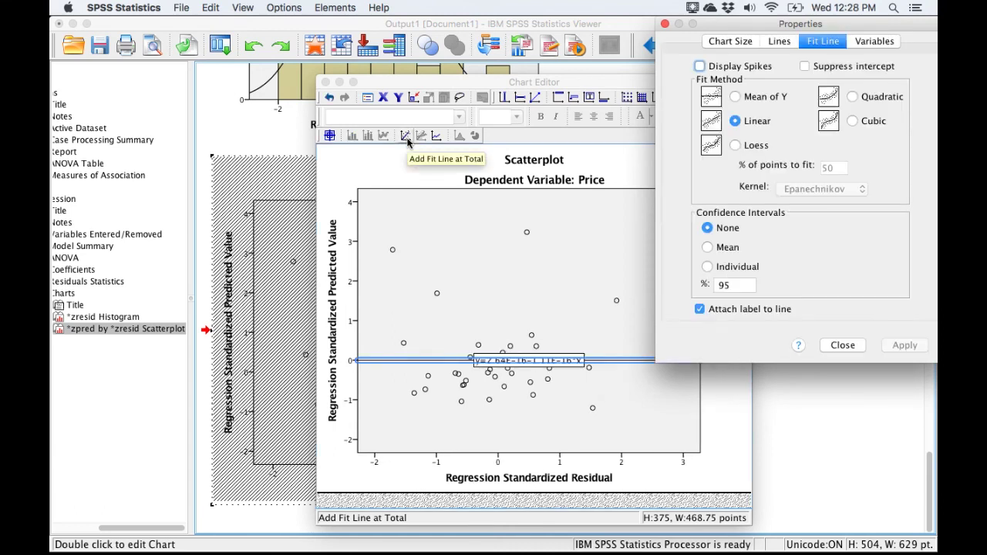
left_click(842, 346)
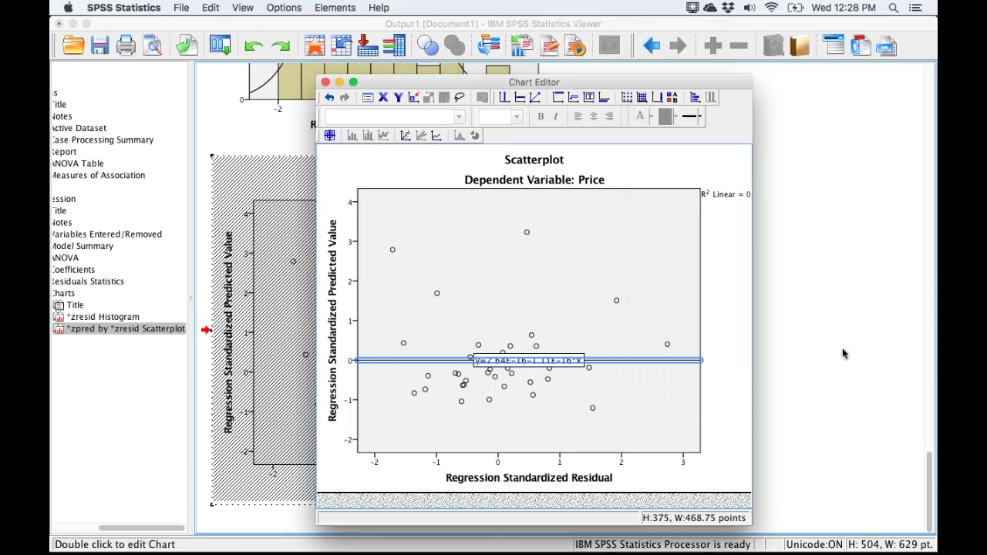
left_click(326, 83)
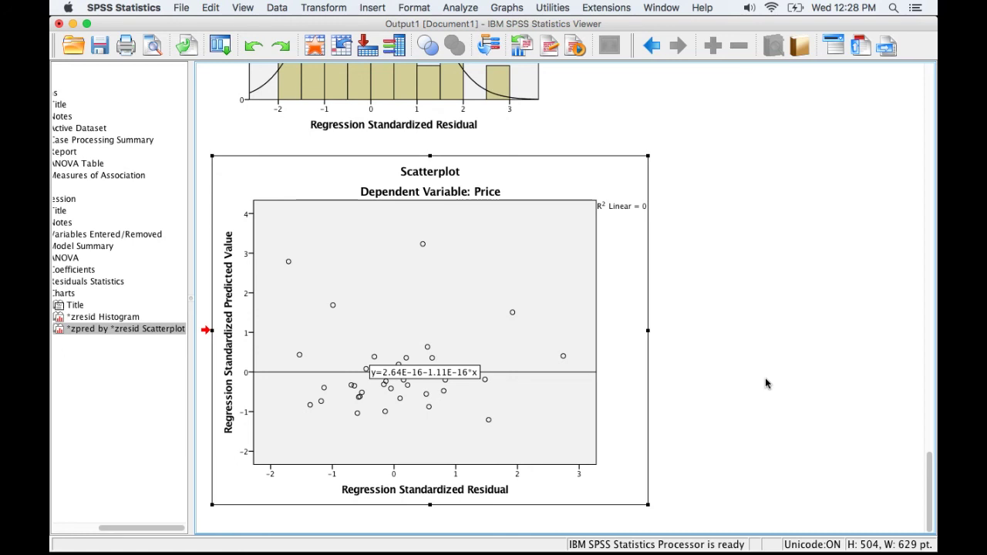
scroll(765, 383, "up", 10)
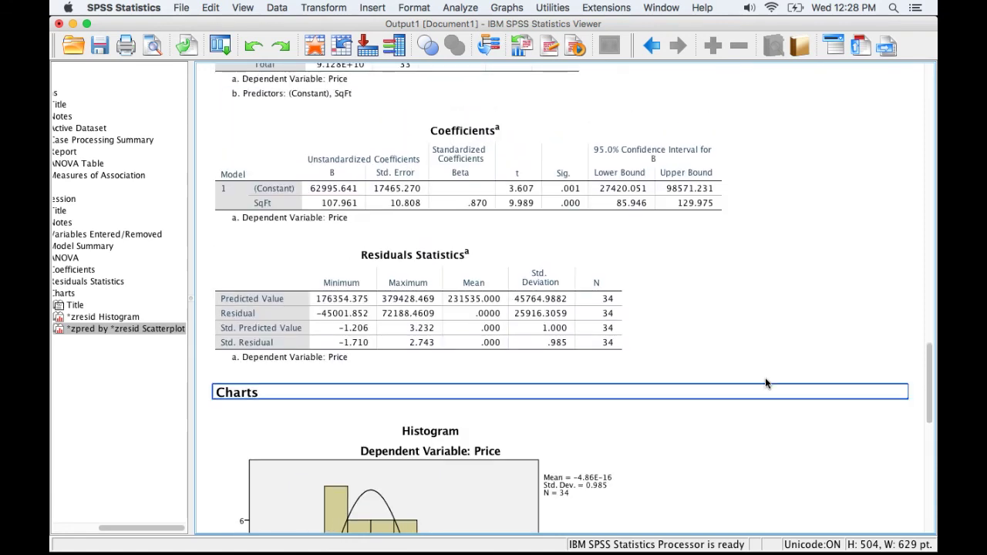
scroll(766, 383, "up", 10)
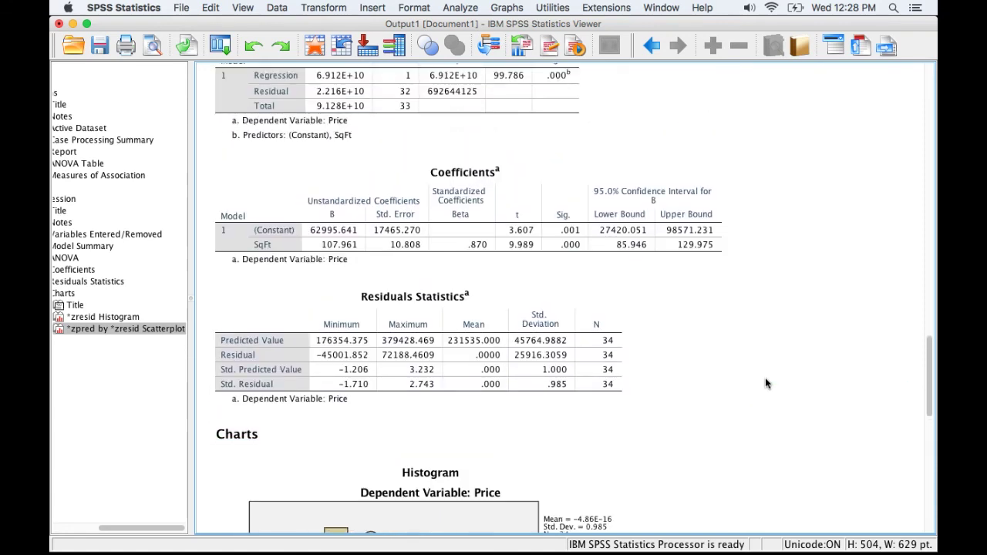